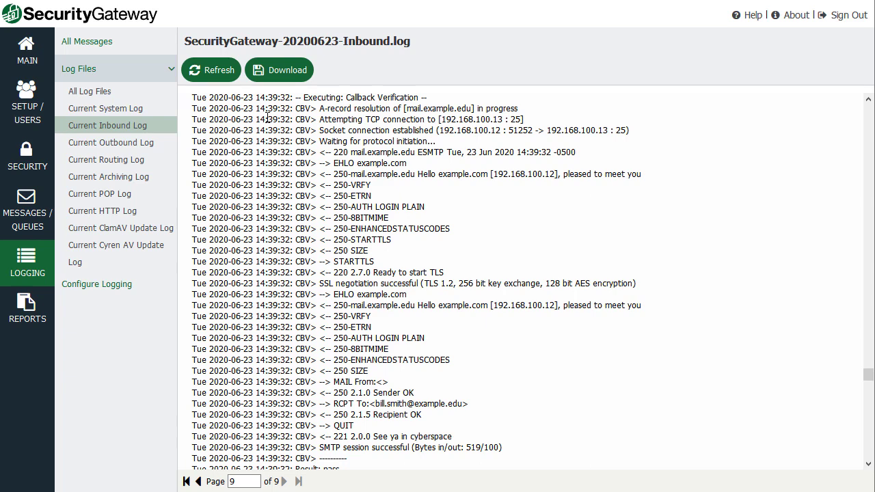
Examine the callback verification session in the inbound log, from the TCP connection to 192.168.100.13 through the STARTTLS exchange.
drag(304, 141, 322, 422)
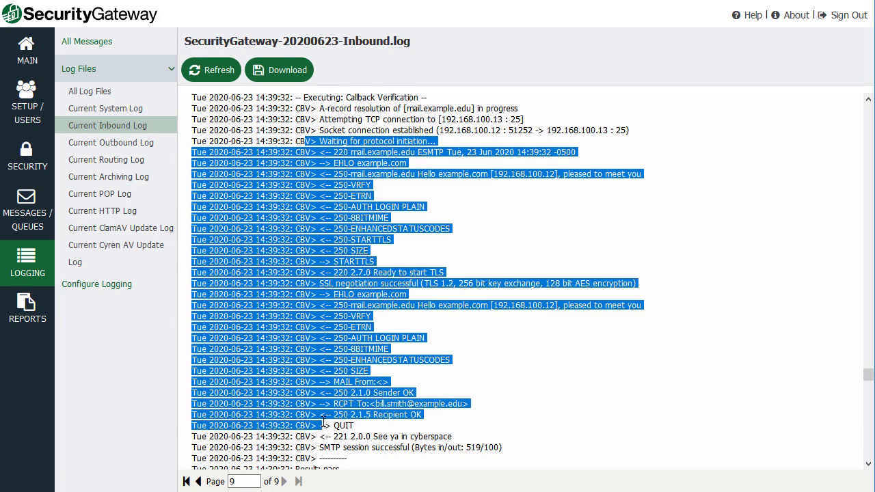
click(322, 423)
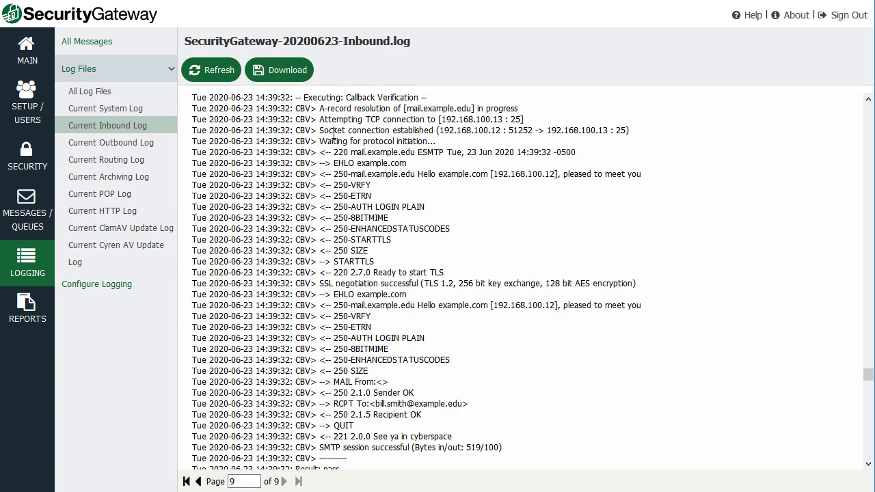
drag(441, 120, 528, 123)
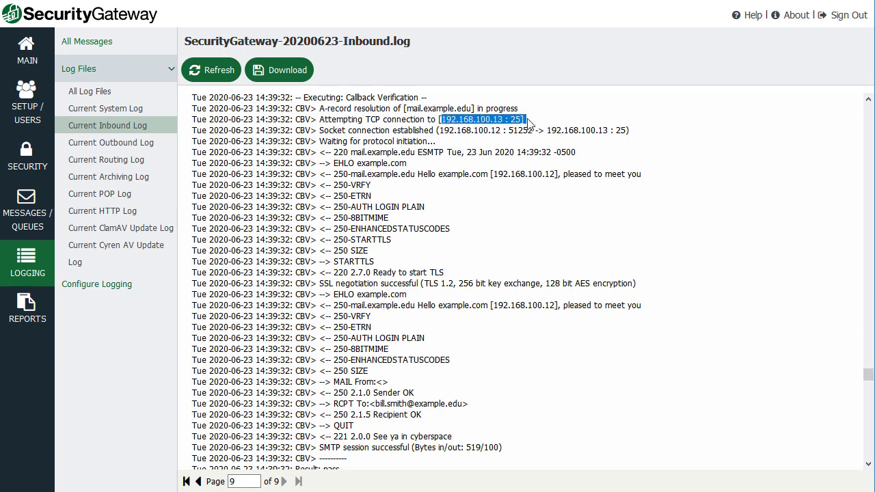
click(515, 118)
drag(328, 130, 615, 134)
click(581, 144)
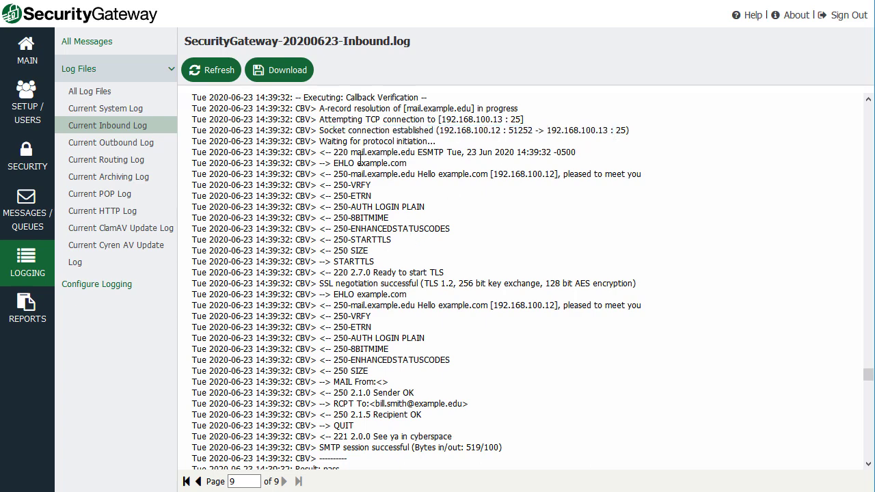
drag(344, 152, 454, 275)
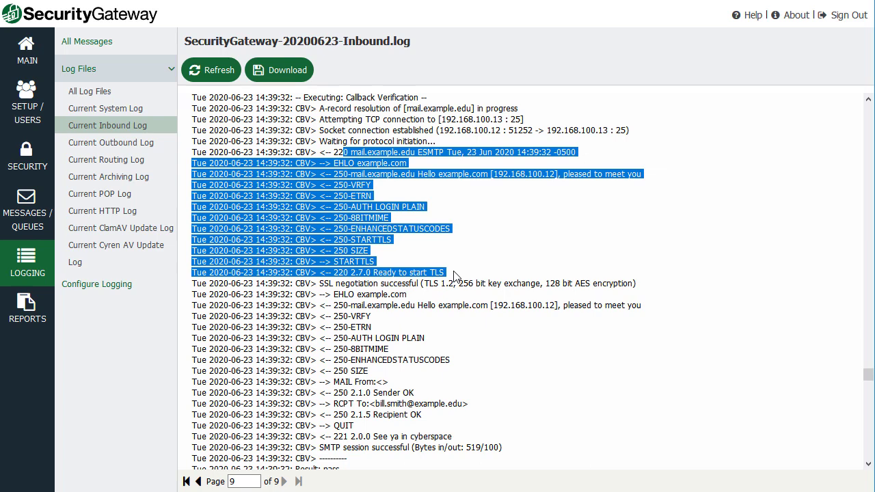
click(374, 405)
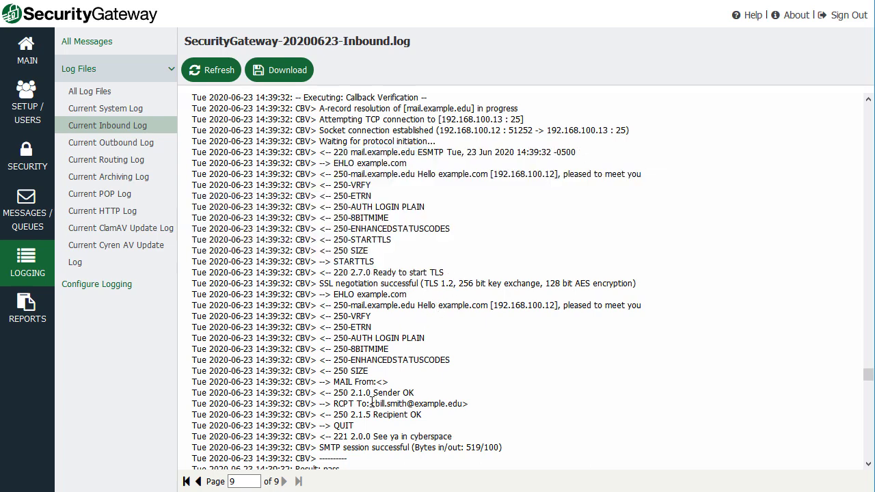
Examine the RCPT To command and the server's reply to it in the logged callback session.
drag(320, 404, 479, 409)
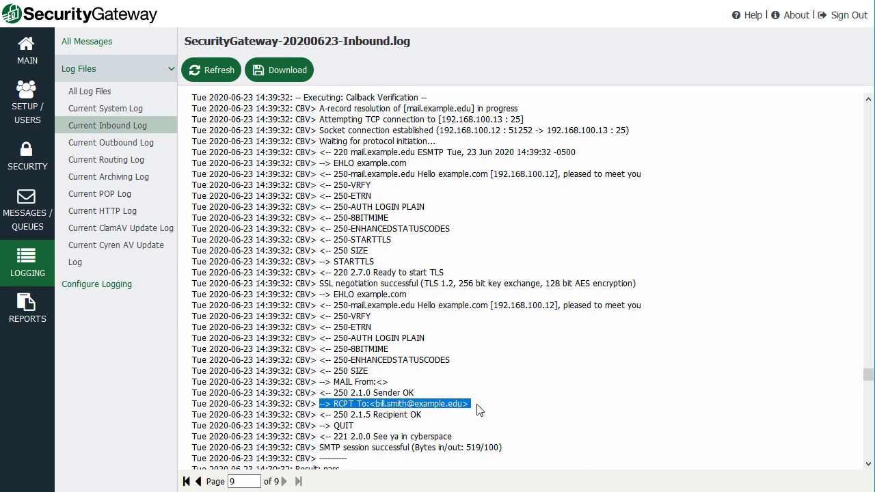
click(432, 403)
drag(421, 416, 296, 419)
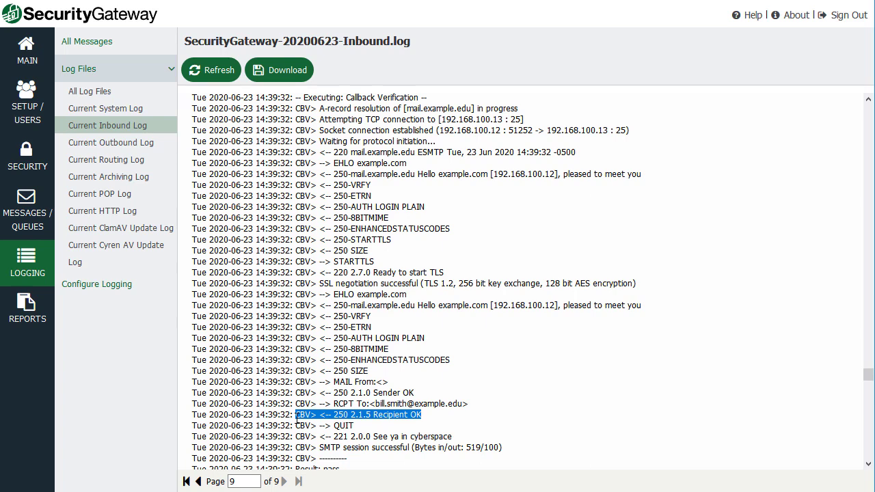
drag(297, 419, 301, 419)
click(354, 204)
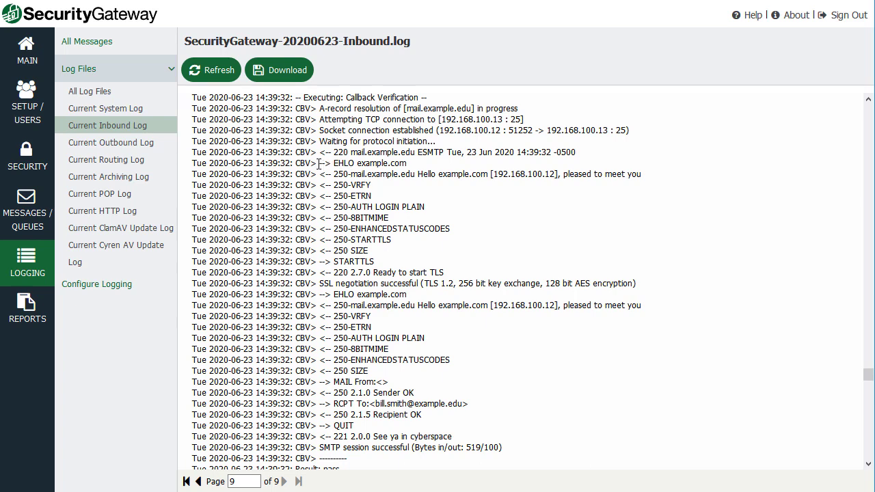
Examine the EHLO command and the sending server's list of supported extensions, including the VRFY line.
drag(318, 163, 416, 170)
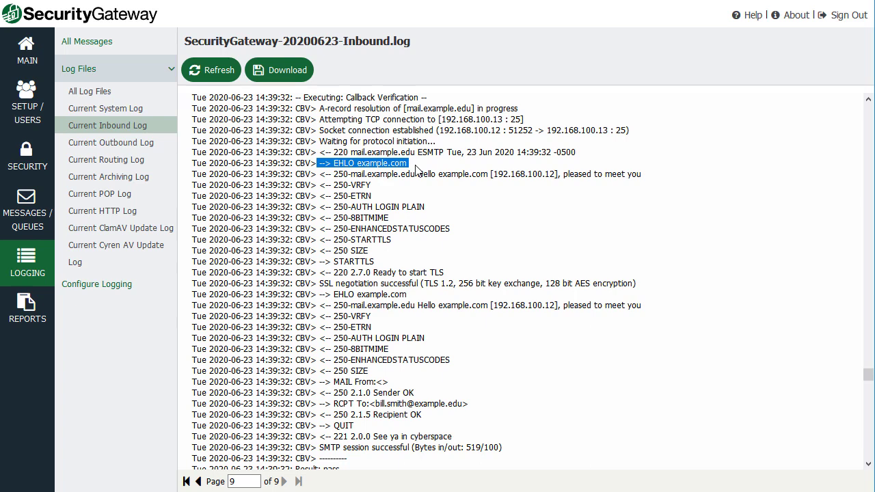
click(336, 175)
drag(336, 175, 382, 254)
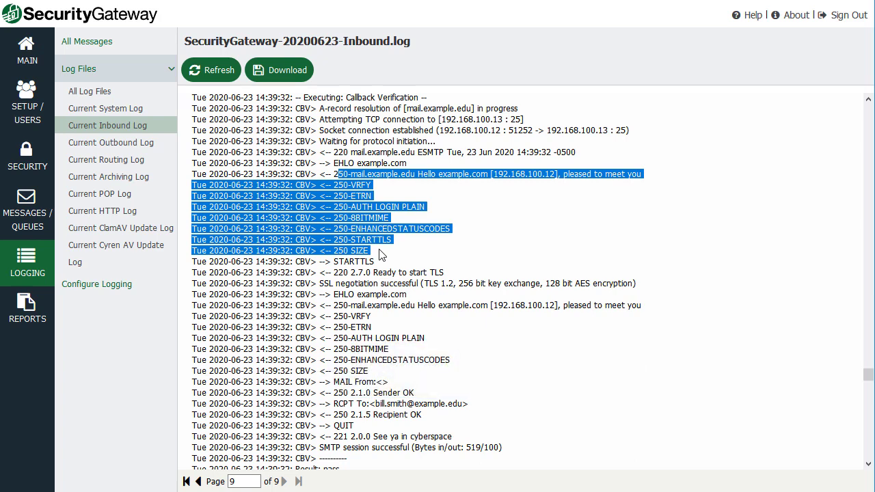
click(381, 254)
drag(373, 185, 329, 187)
click(343, 185)
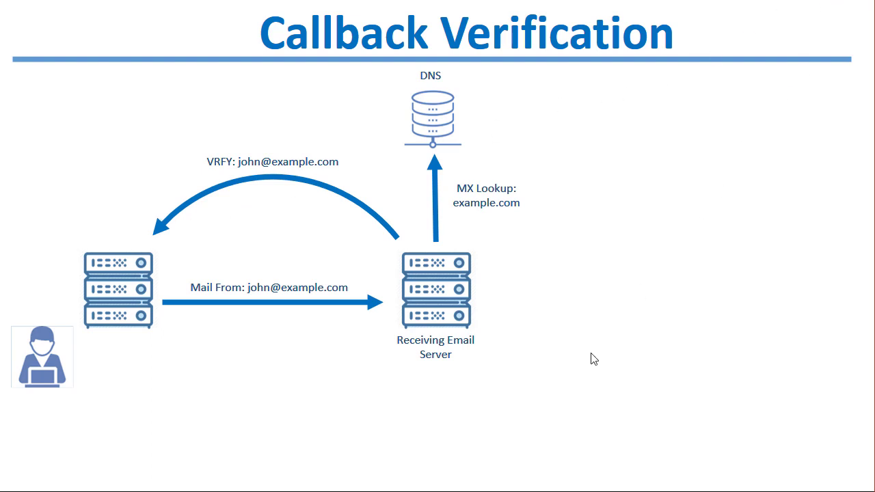
click(515, 462)
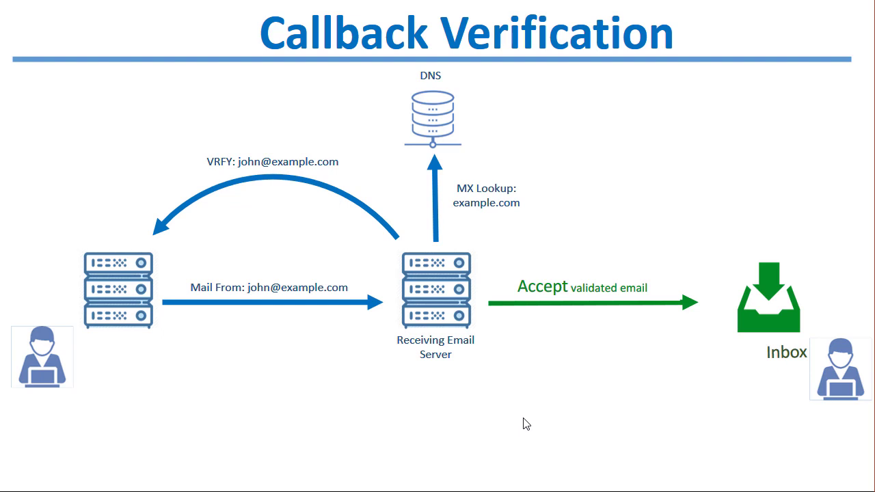
key(Right)
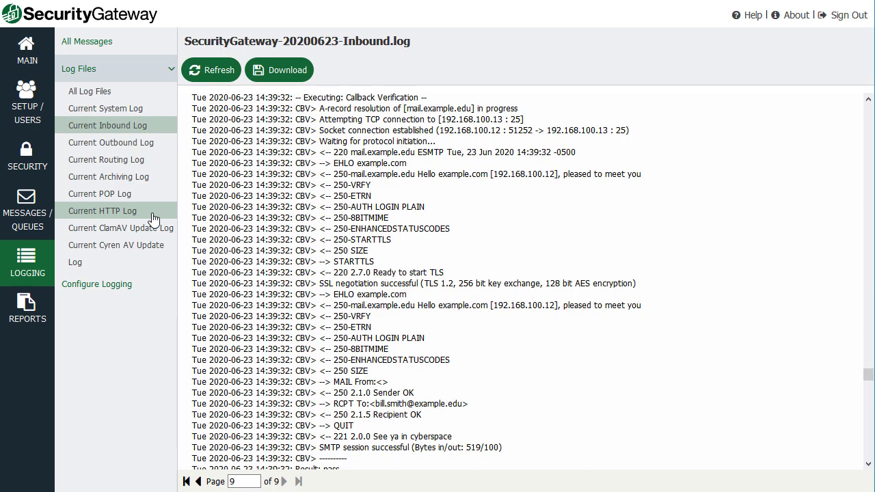
Open the anti-spoofing Callback Verification settings and view the domains they can be applied to, keeping Global.
click(28, 156)
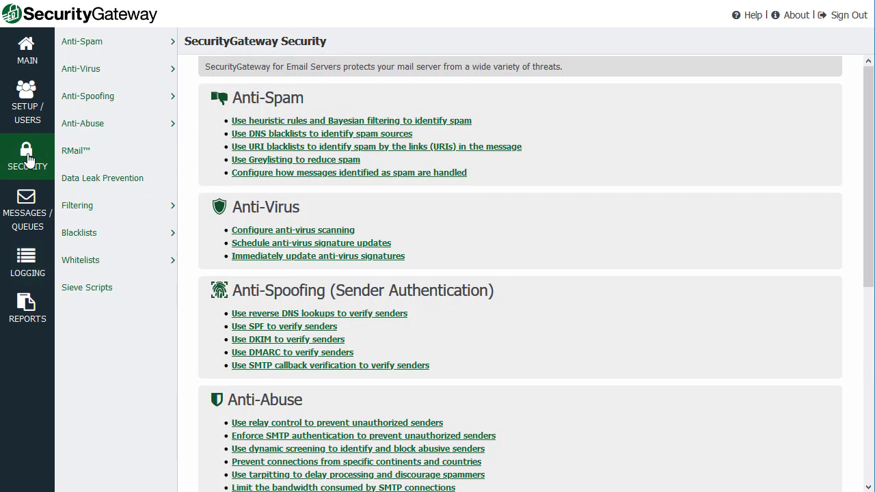
click(107, 99)
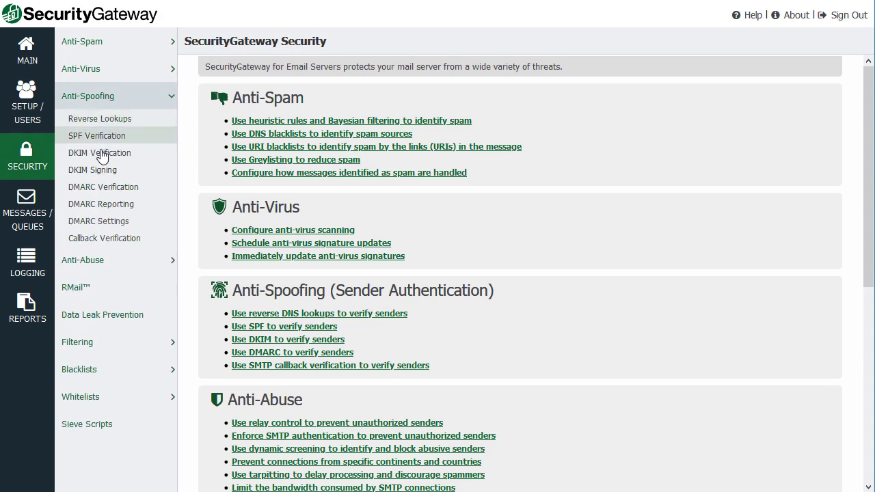
click(108, 239)
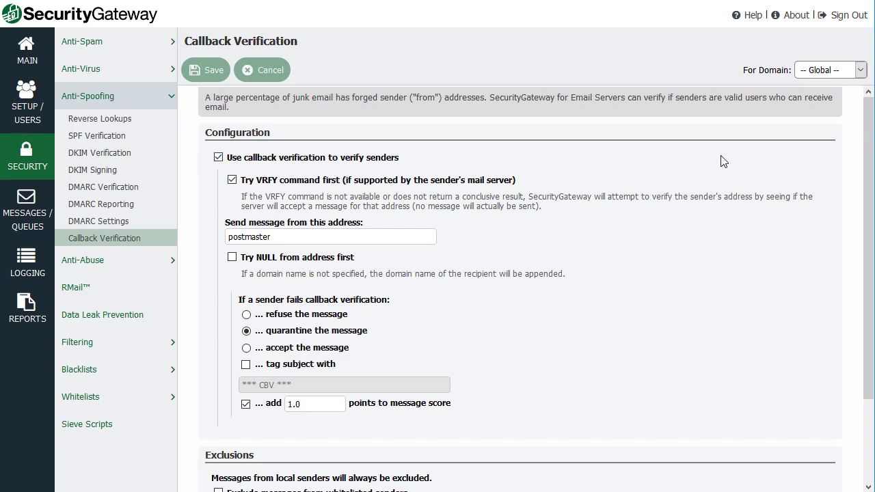
click(860, 71)
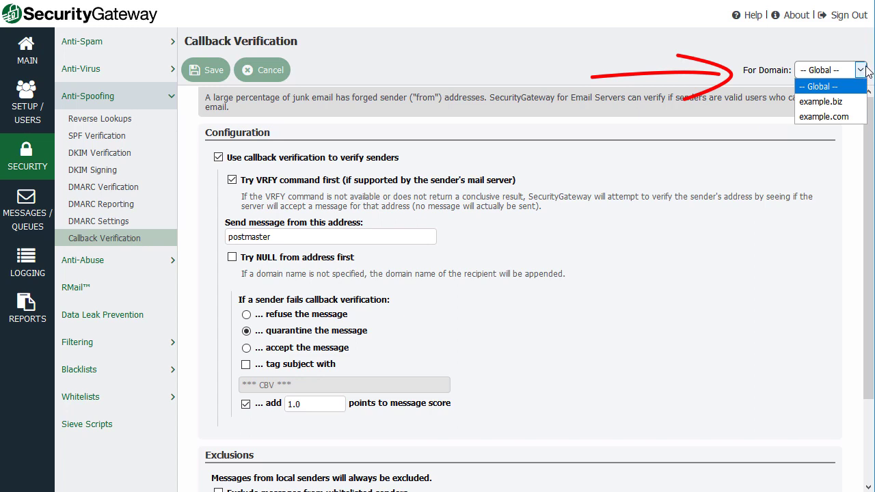
click(861, 70)
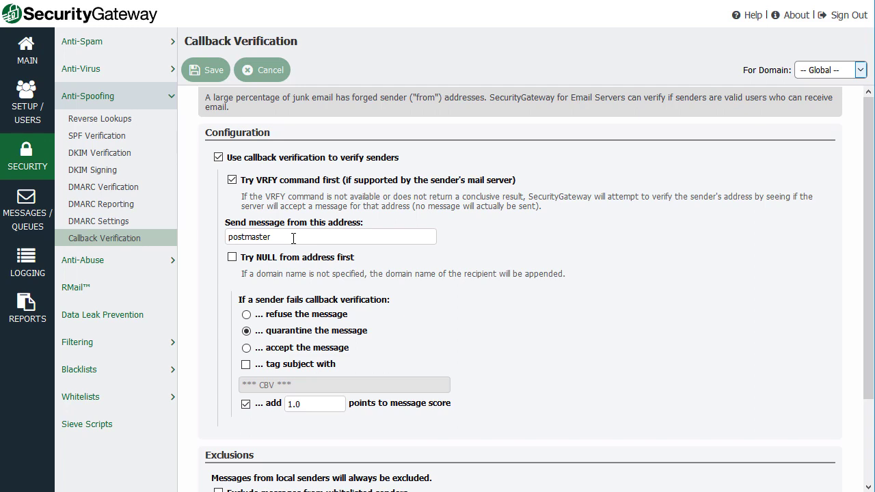
Review the sending address, and enable subject tagging with *** CBV *** for messages whose sender fails callback verification.
drag(293, 237, 220, 241)
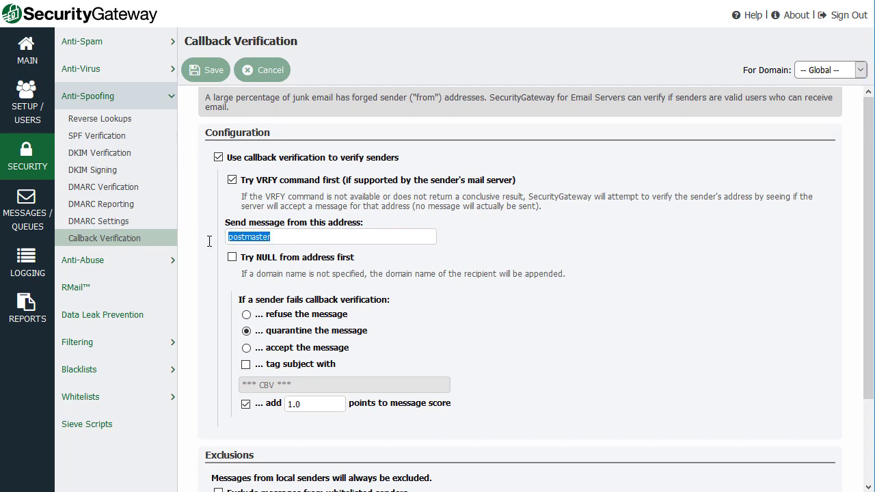
click(287, 236)
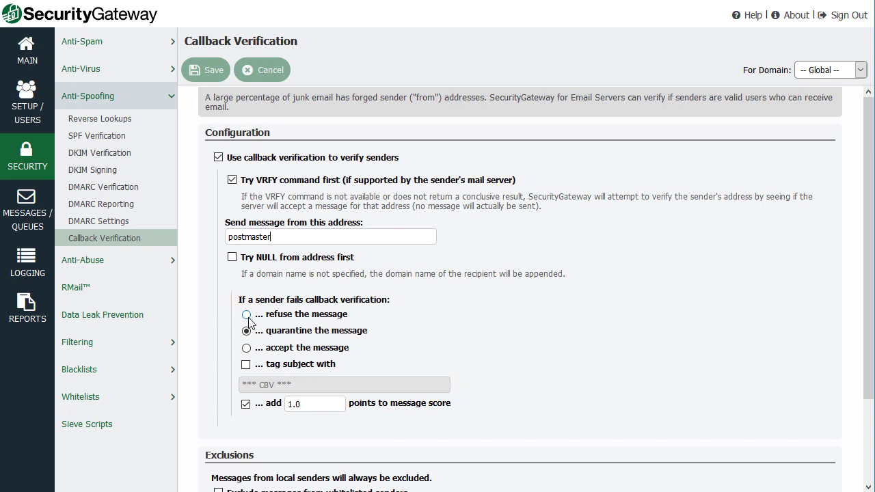
click(246, 365)
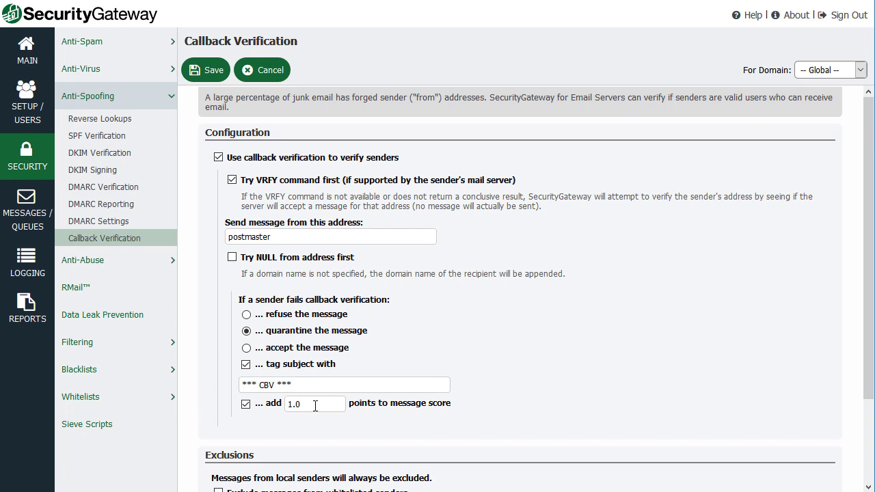
drag(298, 384, 234, 384)
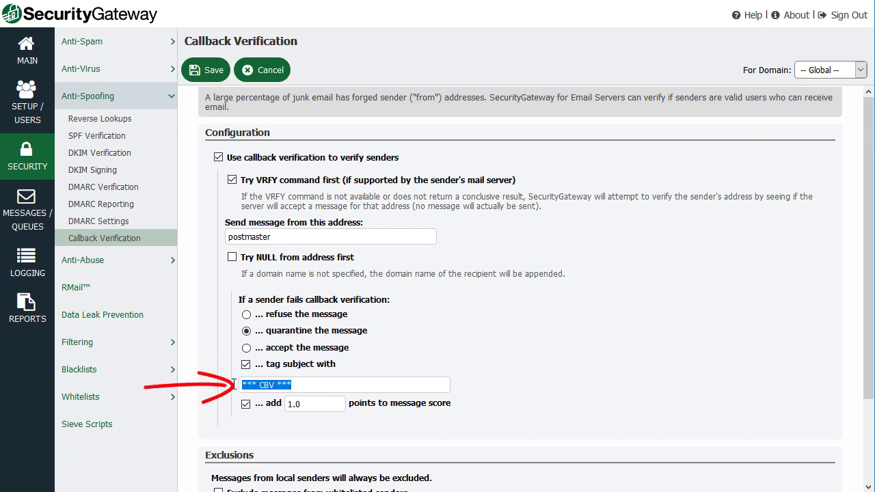
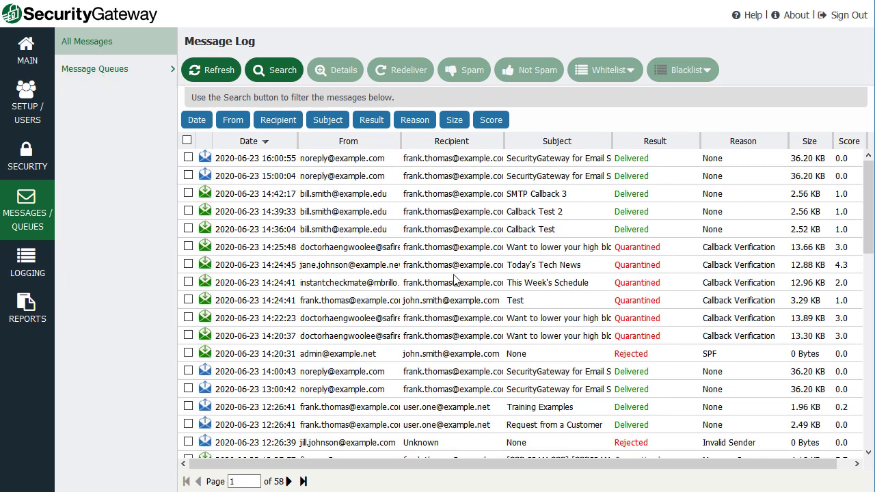
Open the transcript of the quarantined message logged at 14:25:48 and examine the start of its callback verification and connection.
click(576, 249)
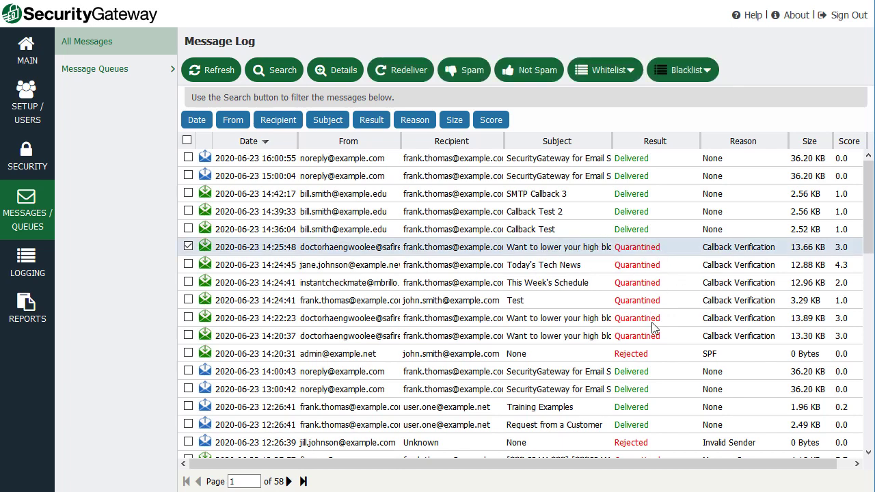
double_click(474, 254)
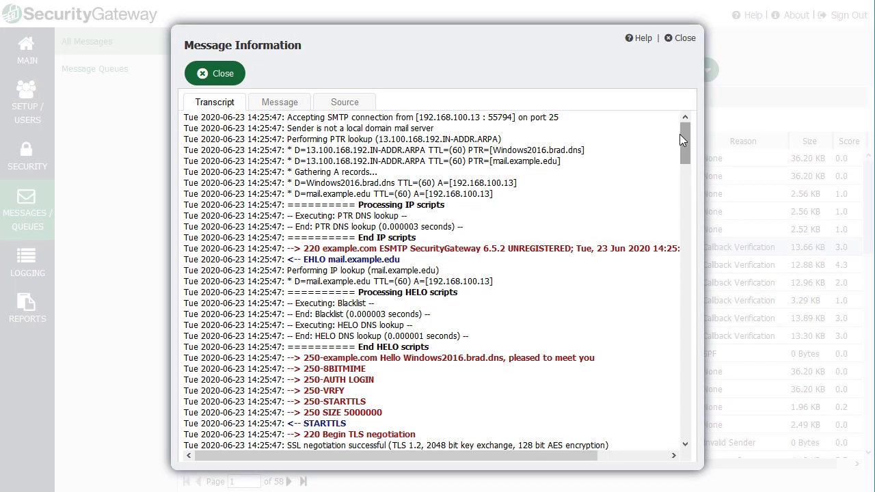
drag(685, 133, 683, 254)
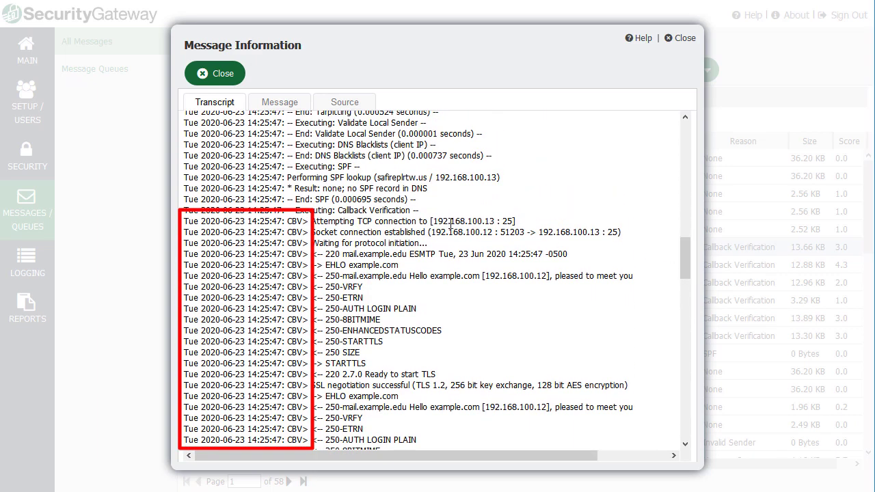
mouse_move(183, 210)
mouse_down()
mouse_move(405, 221)
mouse_move(446, 212)
mouse_up()
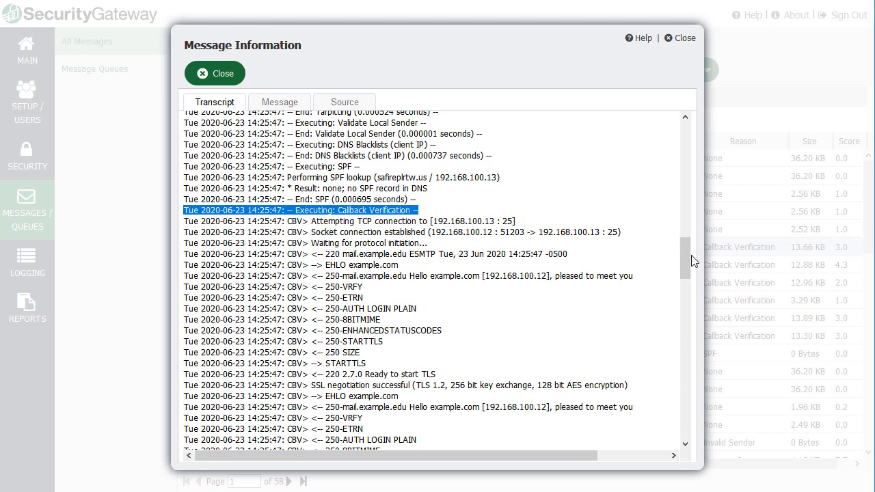
click(397, 220)
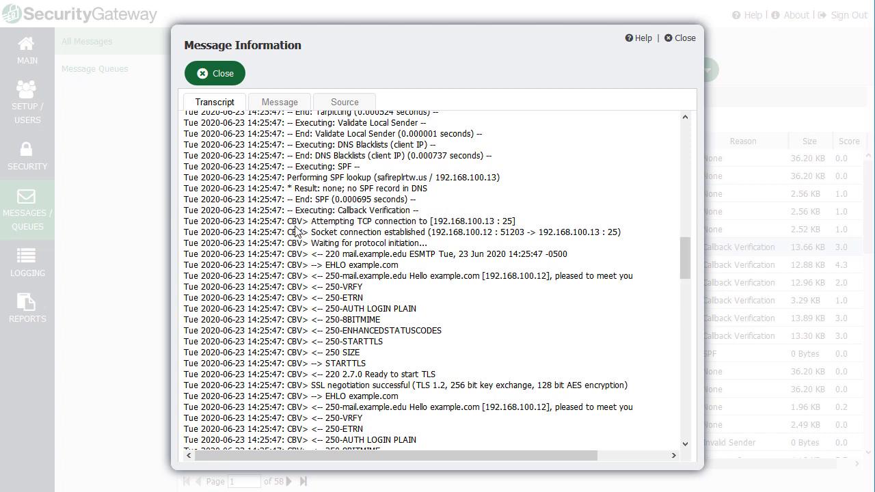
drag(438, 222, 512, 224)
drag(432, 232, 601, 233)
Examine the transcript's RCPT To command, the sender server's reply, and the QUIT command ending the callback session.
drag(690, 255, 694, 294)
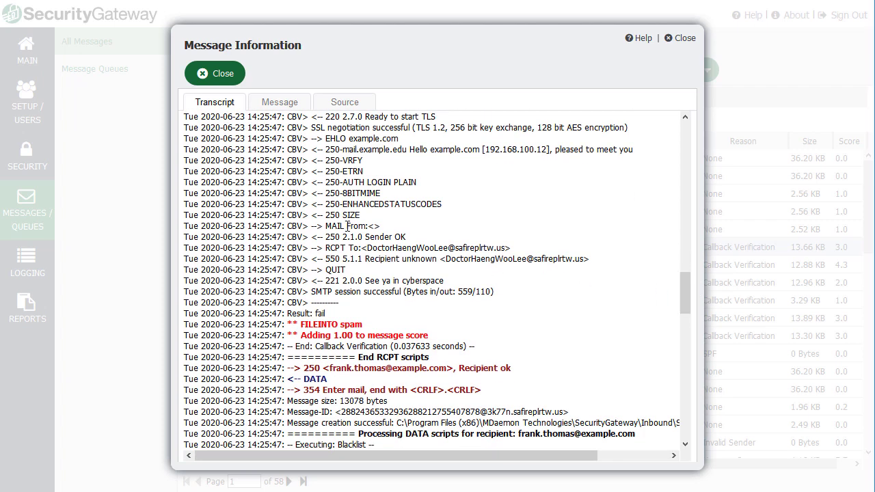
drag(361, 247, 525, 256)
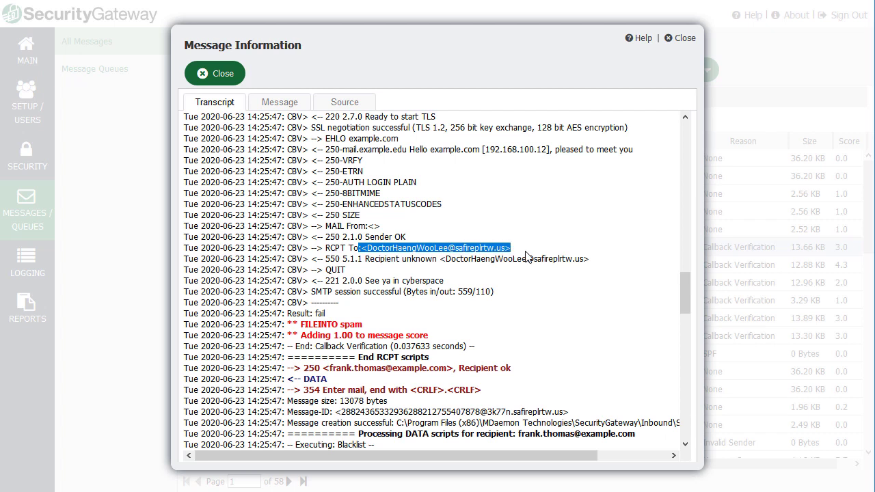
click(355, 278)
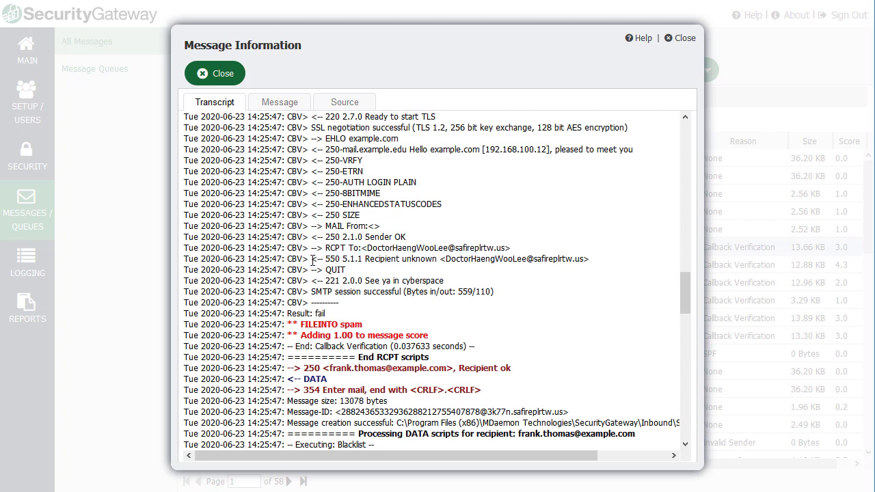
drag(312, 259, 601, 267)
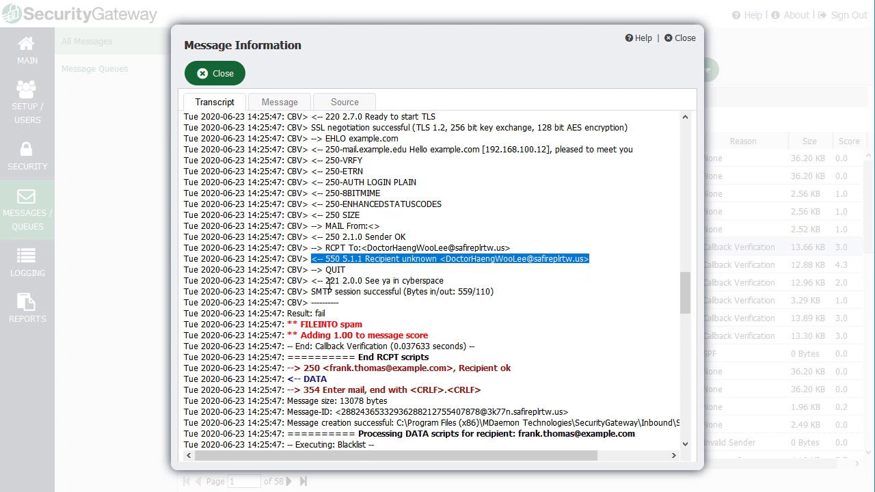
drag(324, 270, 360, 274)
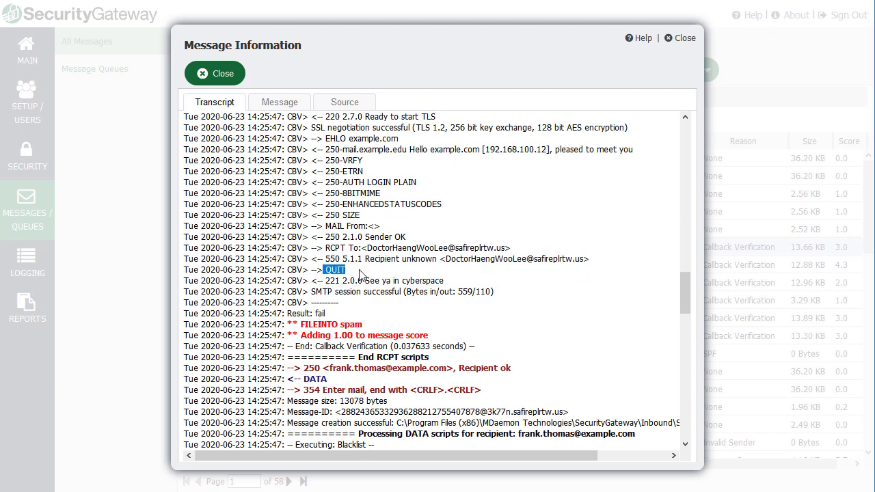
Examine the callback verification result and its closing line in the message transcript.
click(305, 314)
drag(287, 314, 335, 323)
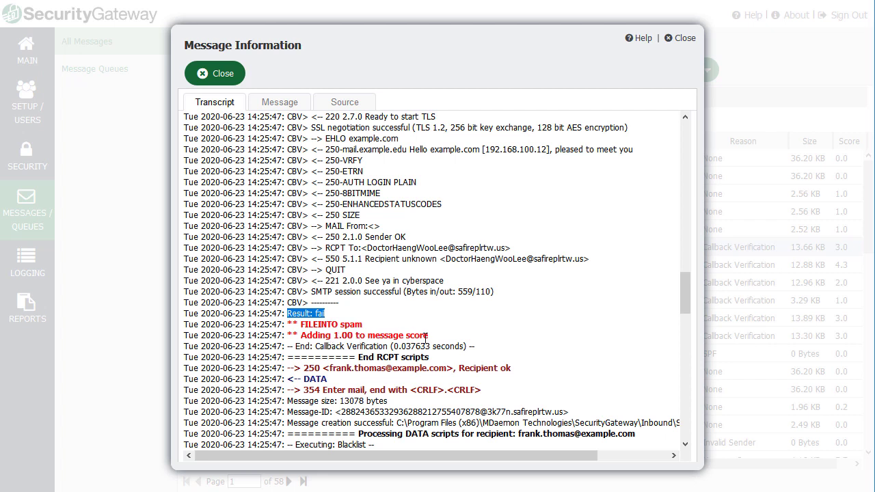
drag(290, 347, 472, 346)
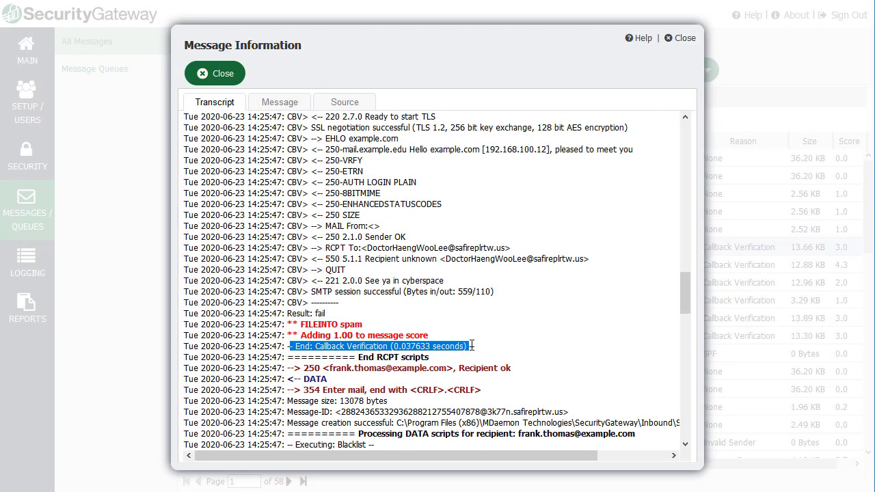